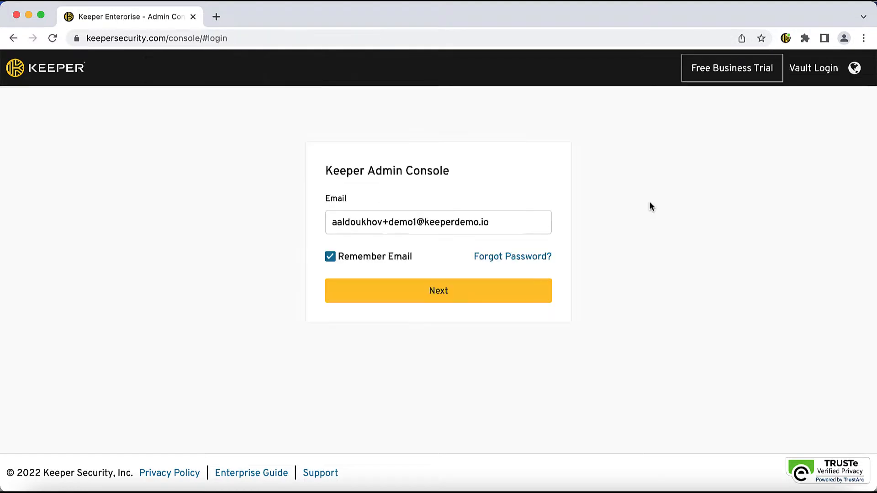
Log in to the Keeper Admin Console with the remembered e-mail and the master password
left_click(483, 297)
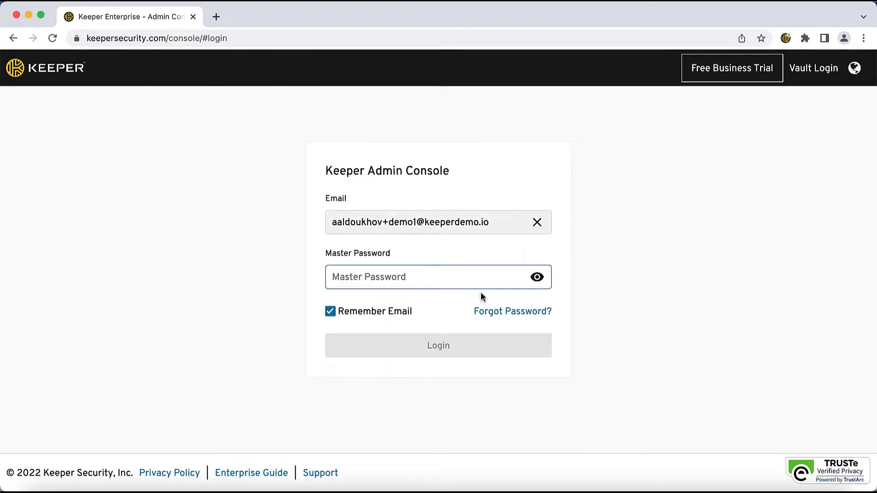
key("super+v")
left_click(415, 348)
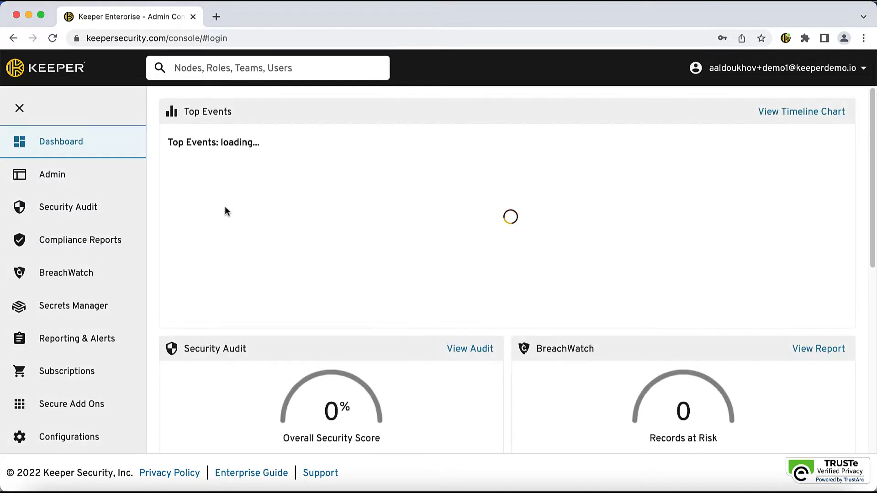
Add a node named Azure Demo under the Keeper Security node in the Admin area
left_click(86, 173)
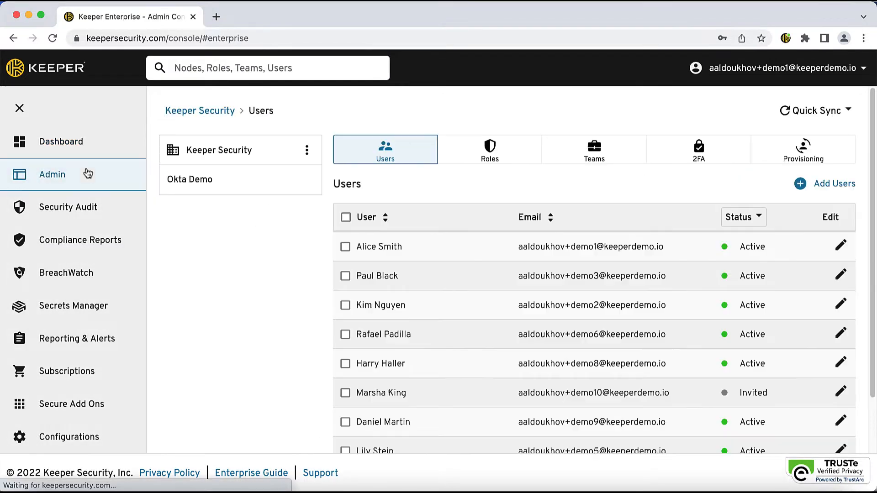
left_click(306, 150)
left_click(284, 174)
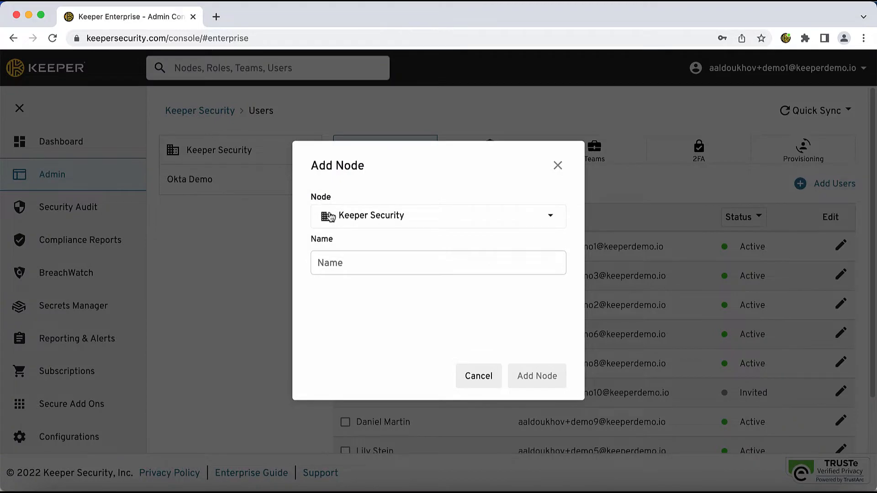
left_click(347, 262)
type("Azure Demo")
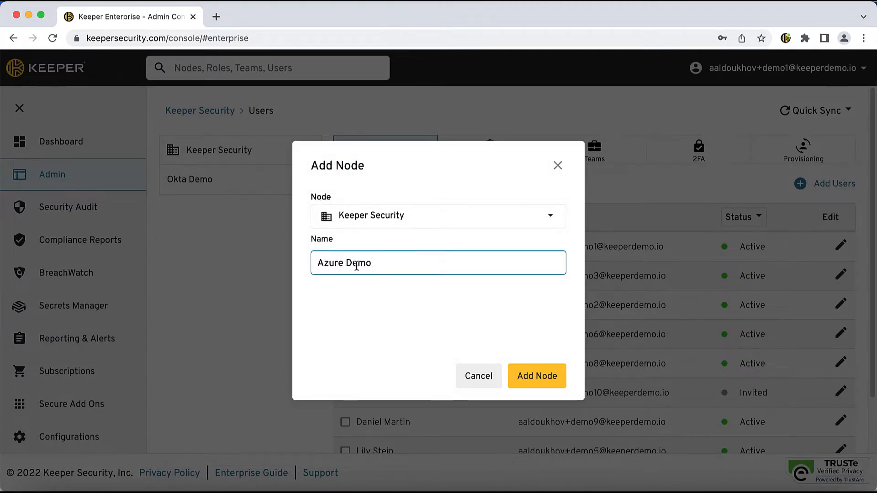
left_click(541, 376)
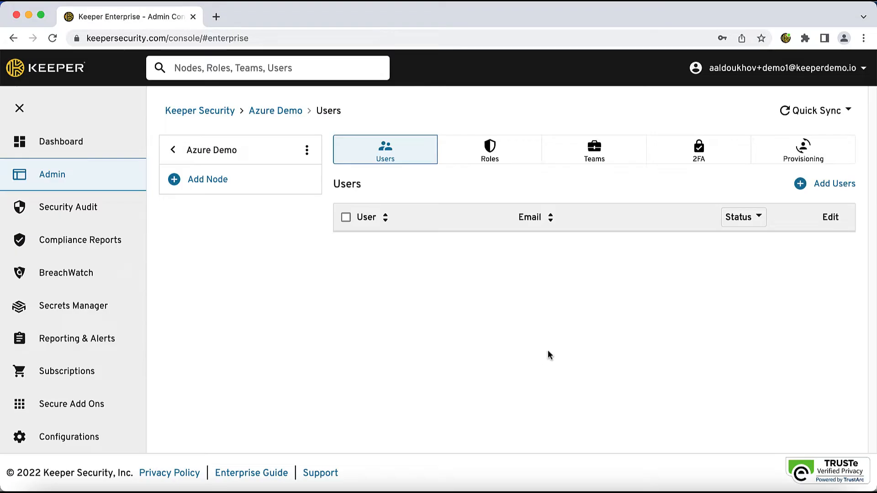
Begin a new provisioning method for the Azure Demo node using Single Sign-On with SSO Connect Cloud
left_click(794, 158)
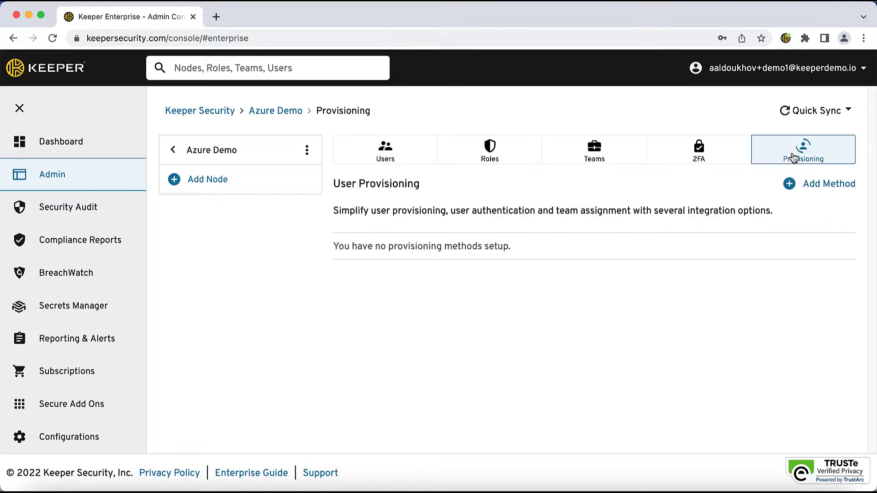
left_click(828, 185)
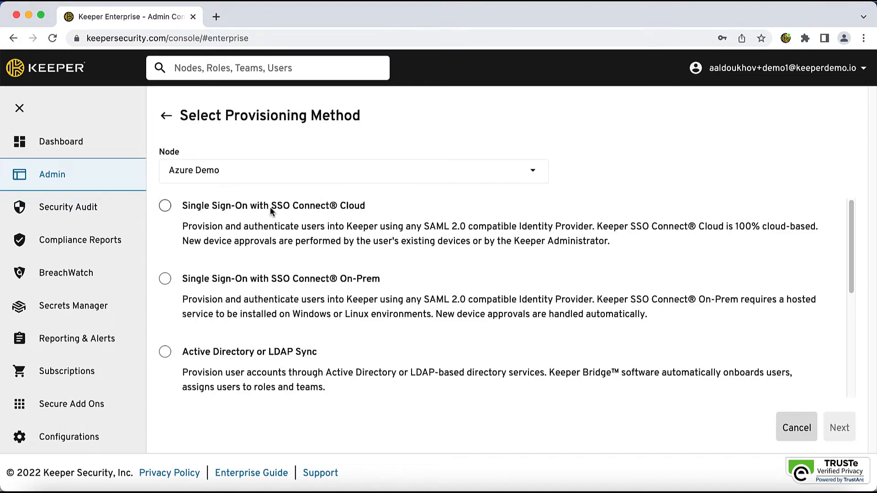
left_click(166, 208)
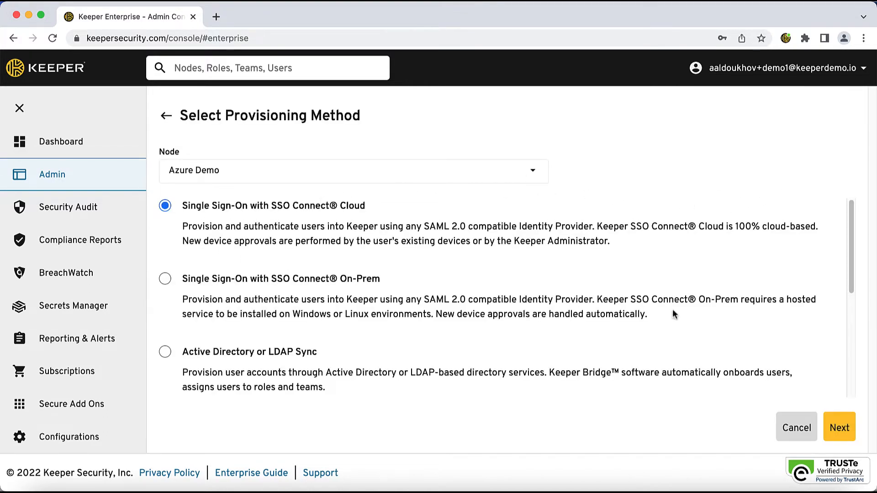
left_click(841, 426)
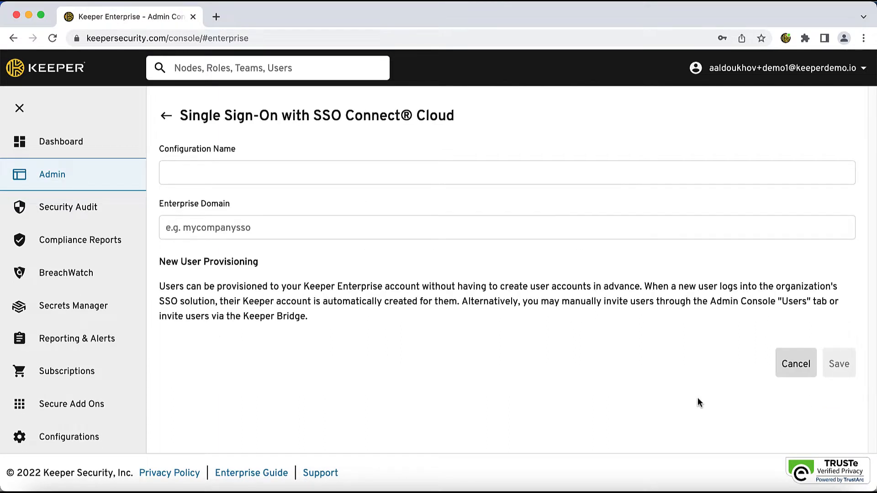
Name the SSO configuration Azure Demo, set its enterprise domain to azuresso and save it
left_click(373, 172)
type("Azure Demo")
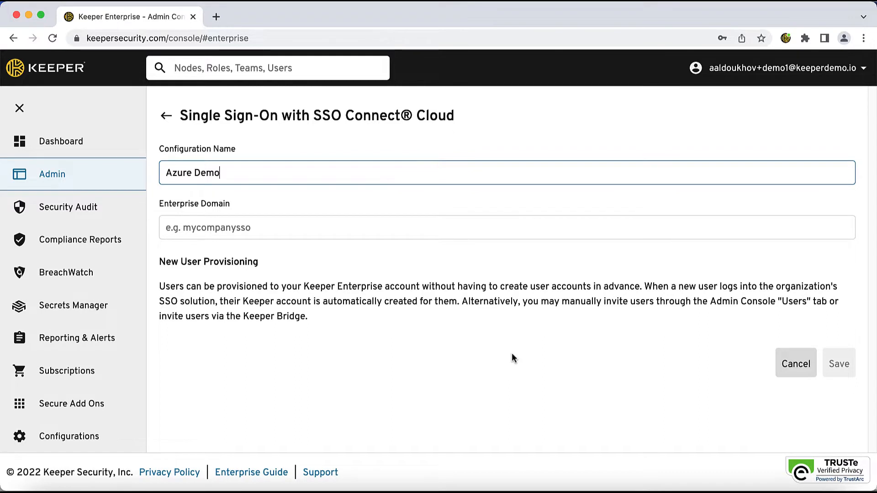
left_click(338, 233)
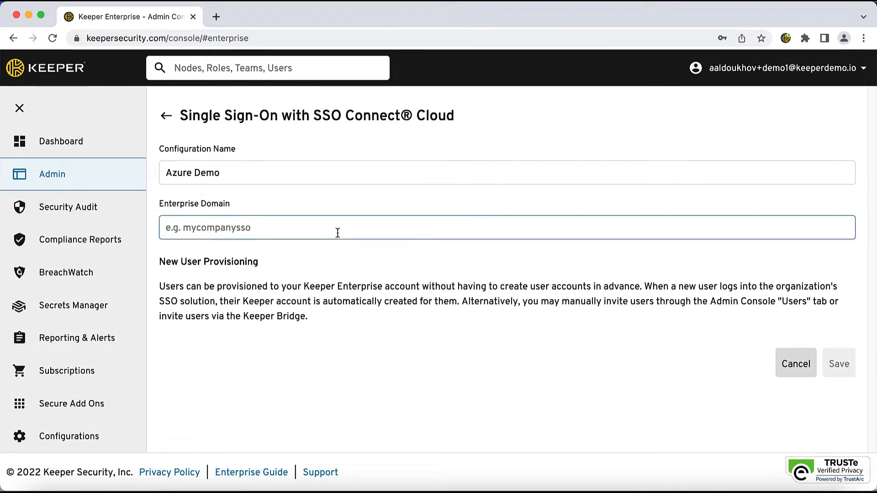
type("azuresso")
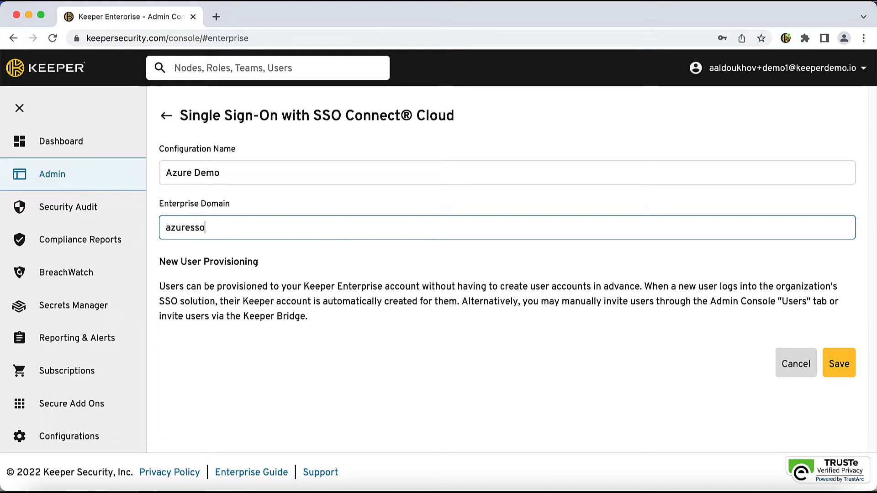
left_click(842, 366)
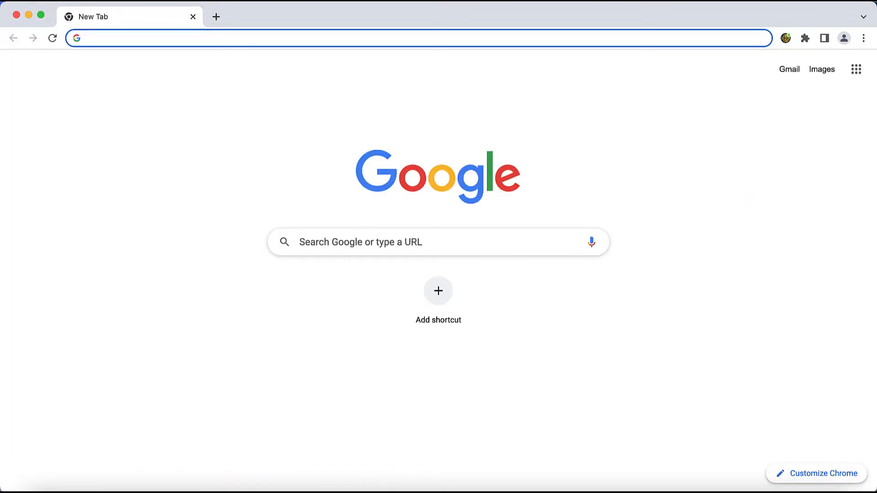
type("https://portal.a")
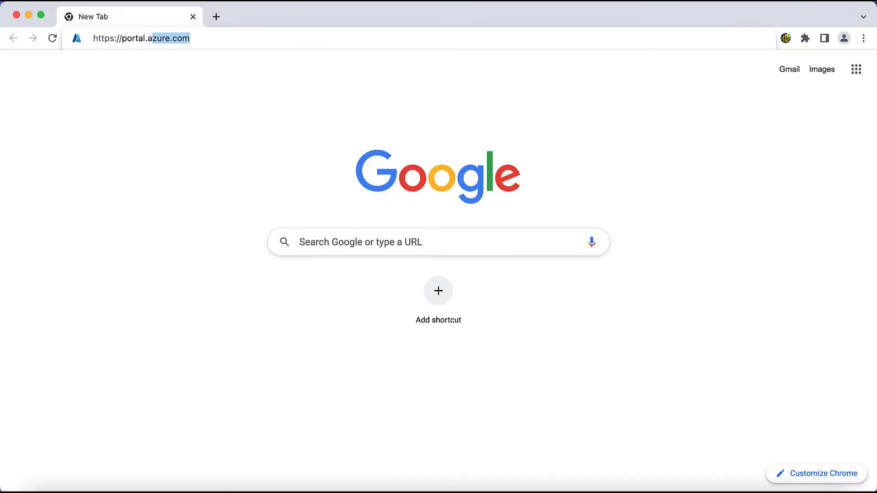
type("zure.co")
key("Return")
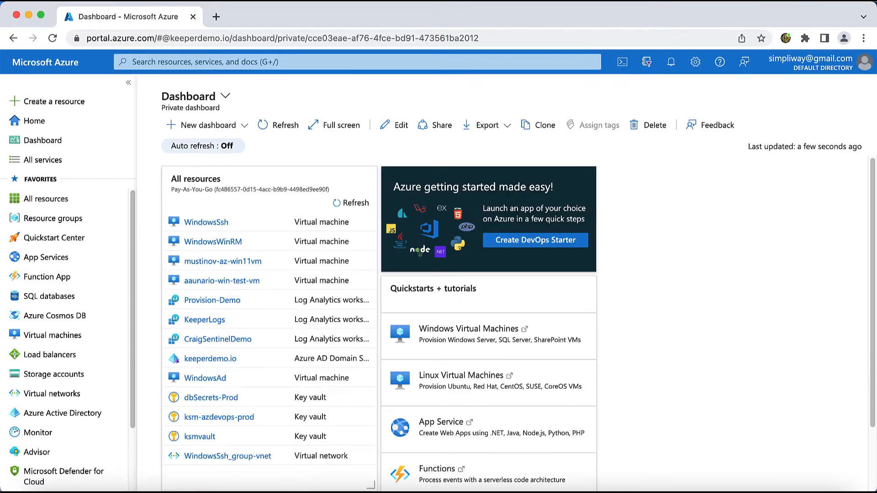
left_click(113, 414)
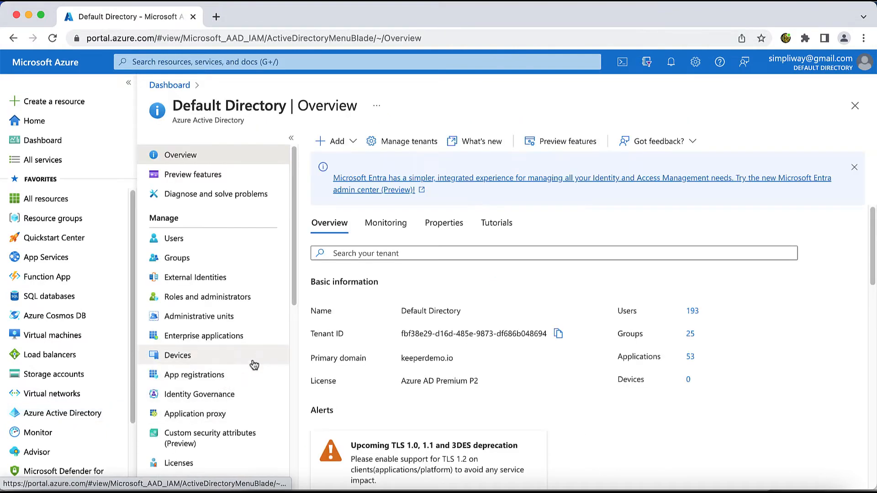
left_click(266, 337)
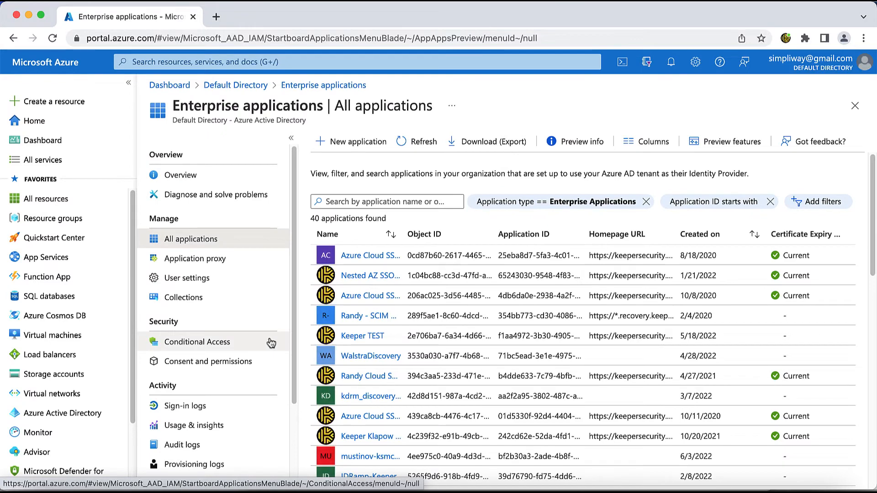
Find "keeper" in the Azure AD Gallery, create the Keeper Password Manager application and choose SAML as its single sign-on method
left_click(325, 144)
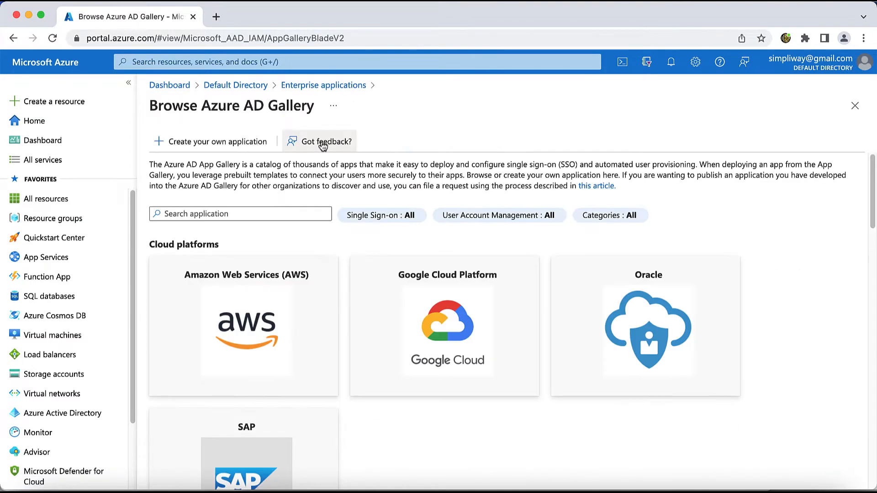
left_click(265, 214)
type("keeper")
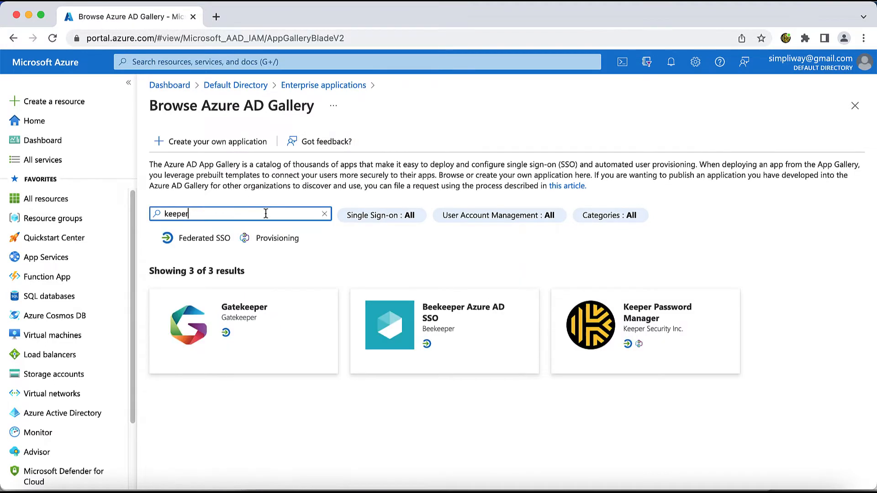
left_click(628, 315)
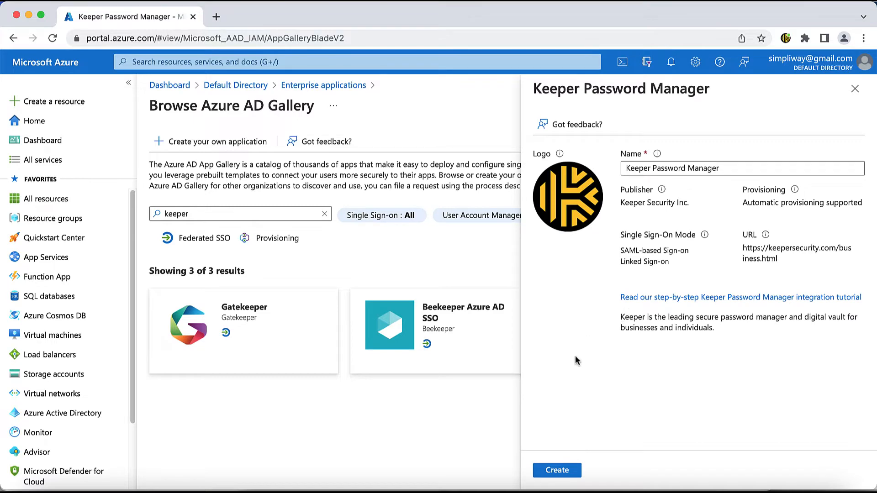
left_click(556, 471)
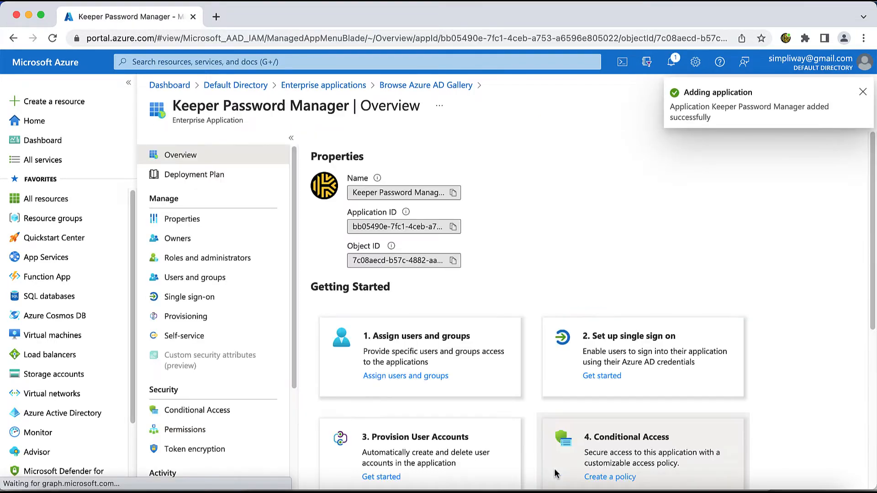
left_click(607, 376)
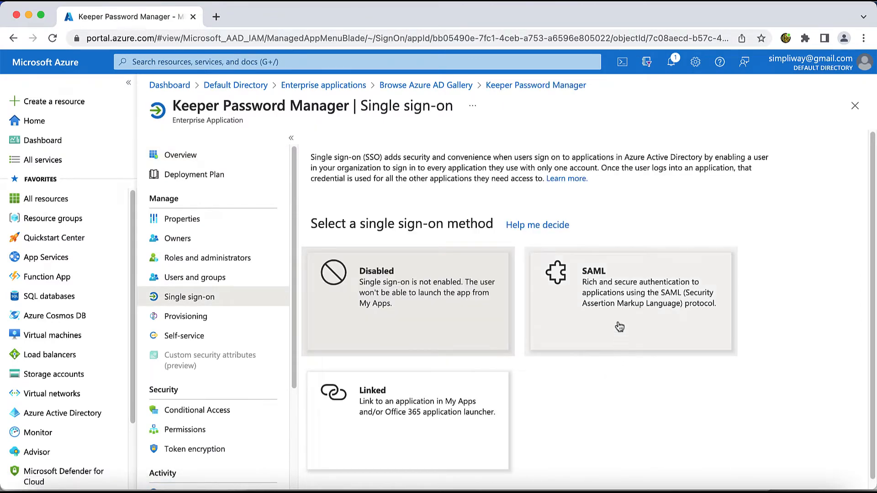
left_click(612, 293)
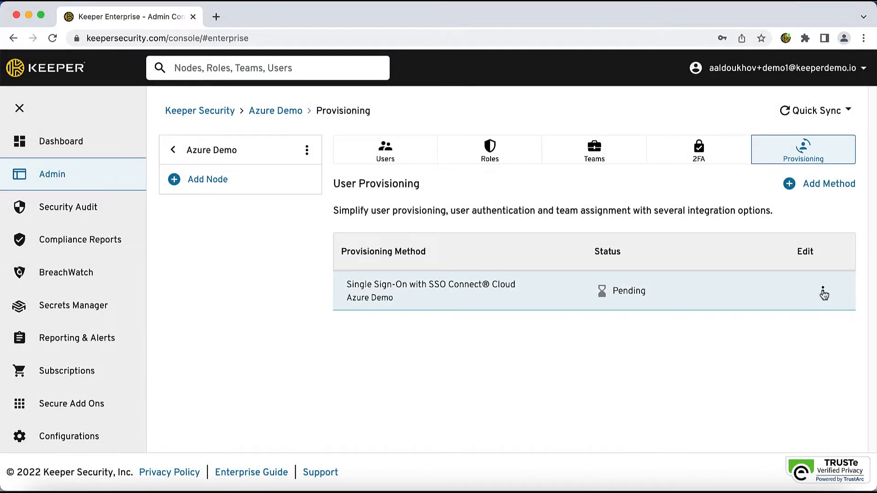
In the Keeper Admin Console, view the Azure Demo SSO Connect Cloud configuration and export its metadata
left_click(823, 291)
left_click(822, 321)
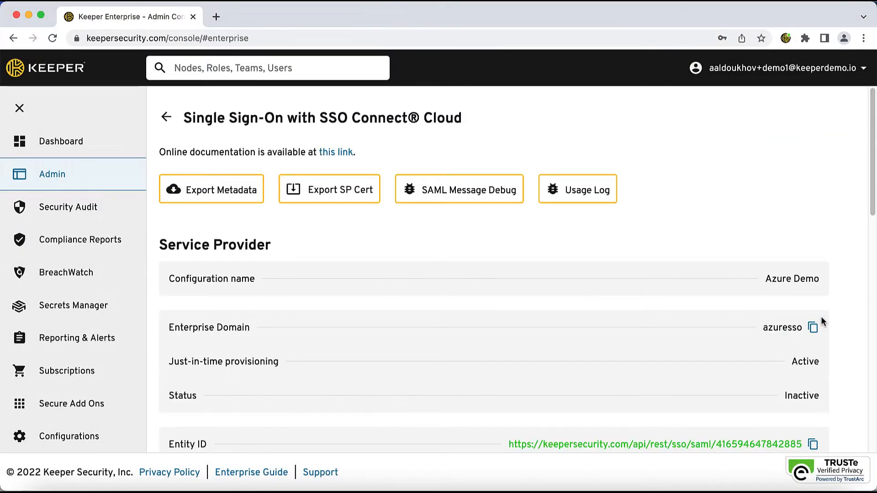
left_click(211, 191)
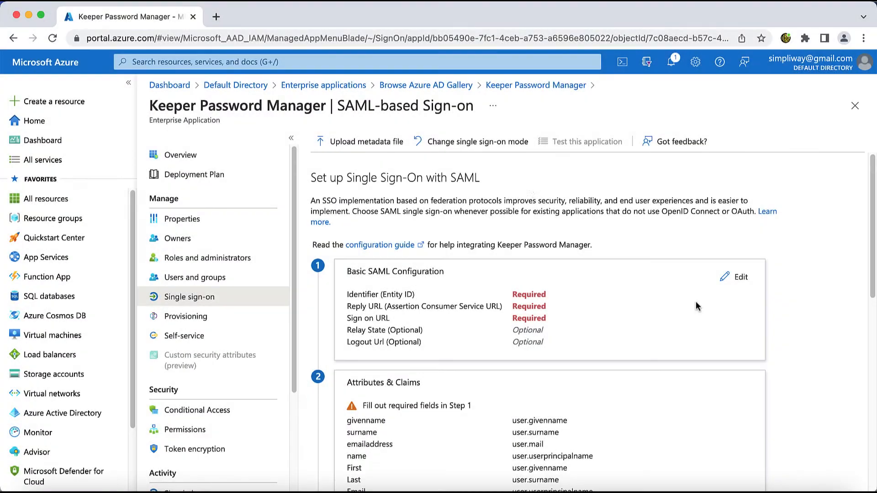
In Azure, upload the metadata file keeper-metadata-azuresso.xml to Keeper Password Manager's SAML-based sign-on setup
left_click(369, 143)
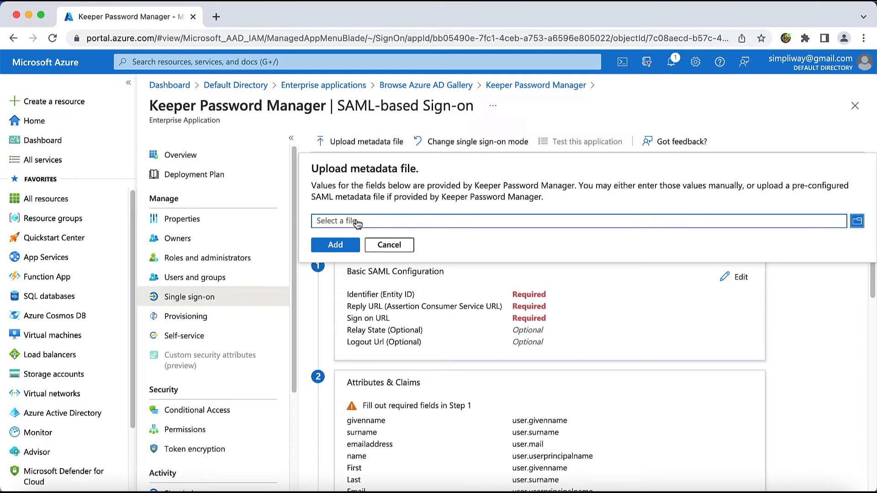
left_click(358, 221)
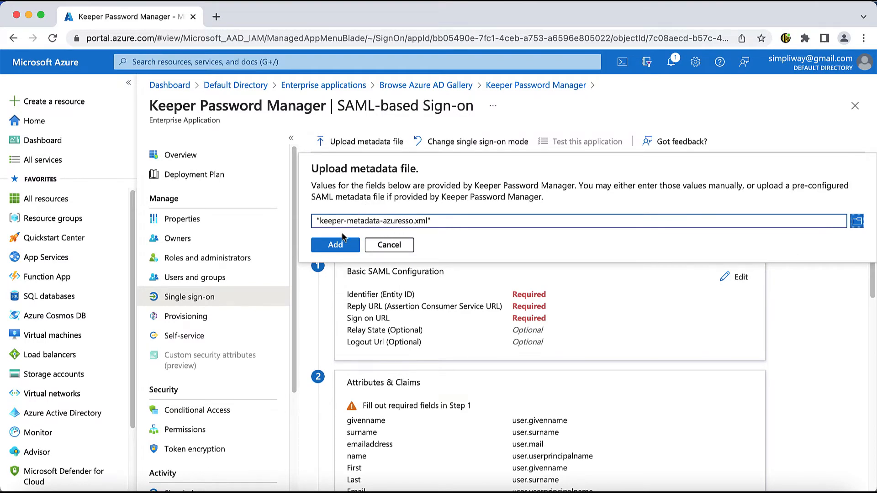
left_click(333, 246)
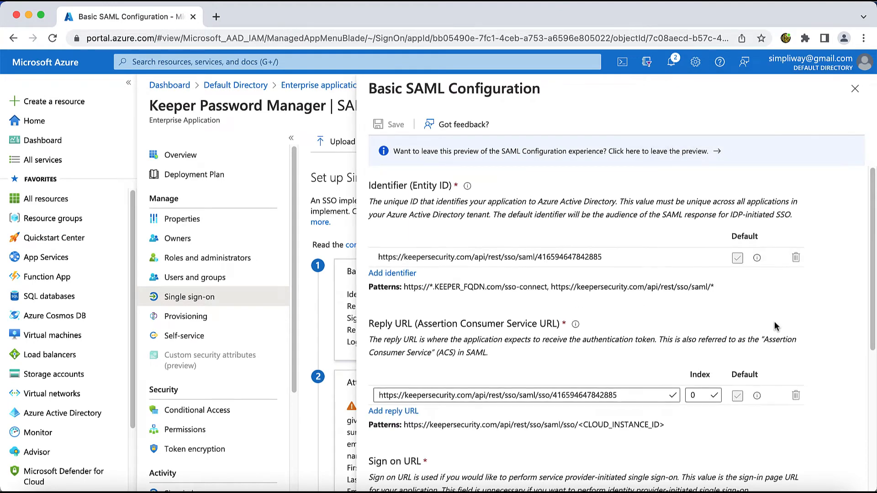
Copy the IDP Initiated Login Endpoint from Keeper's Azure Demo SSO configuration into the Sign on URL of Azure's Basic SAML Configuration
scroll(774, 324, "down", 4)
scroll(774, 326, "down", 2)
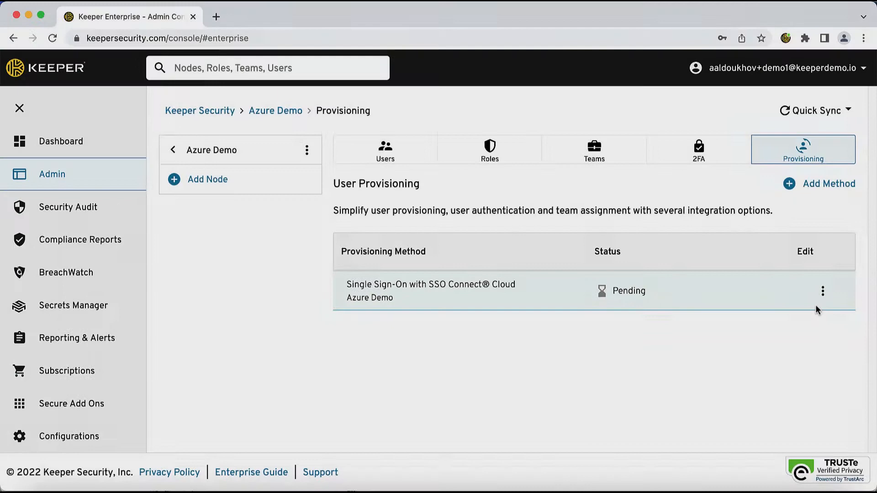
left_click(822, 292)
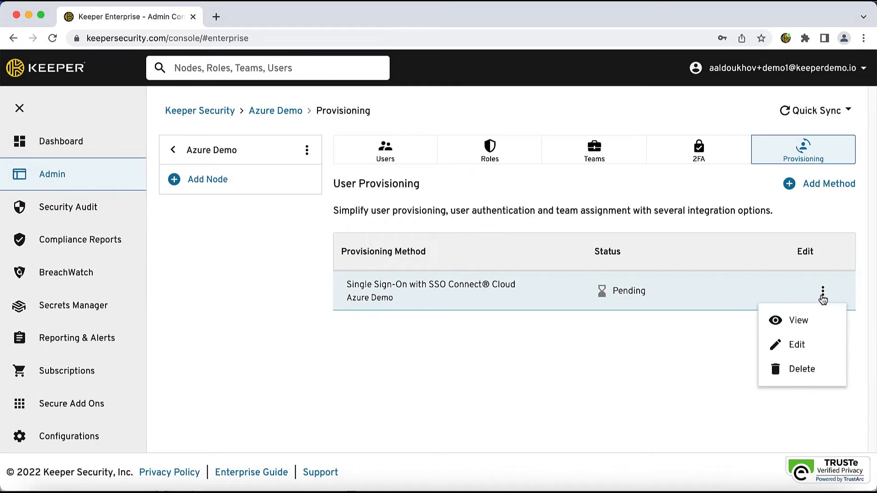
left_click(810, 317)
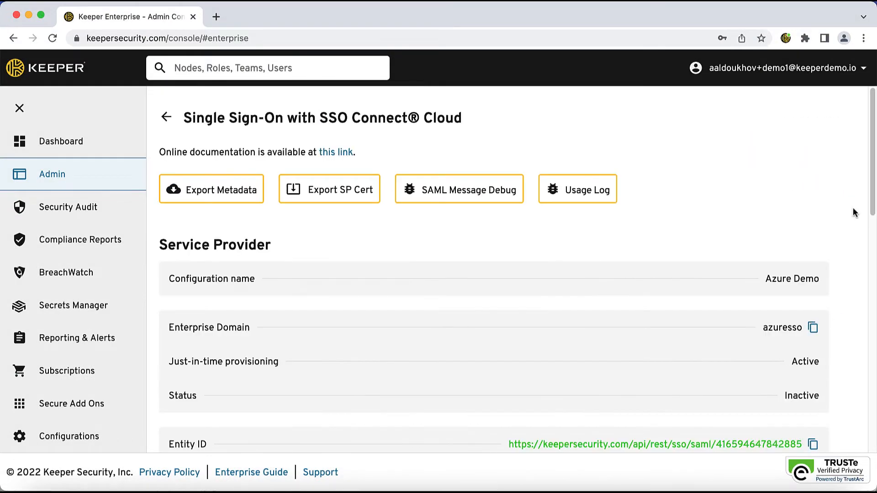
scroll(853, 208, "down", 5)
scroll(853, 211, "down", 2)
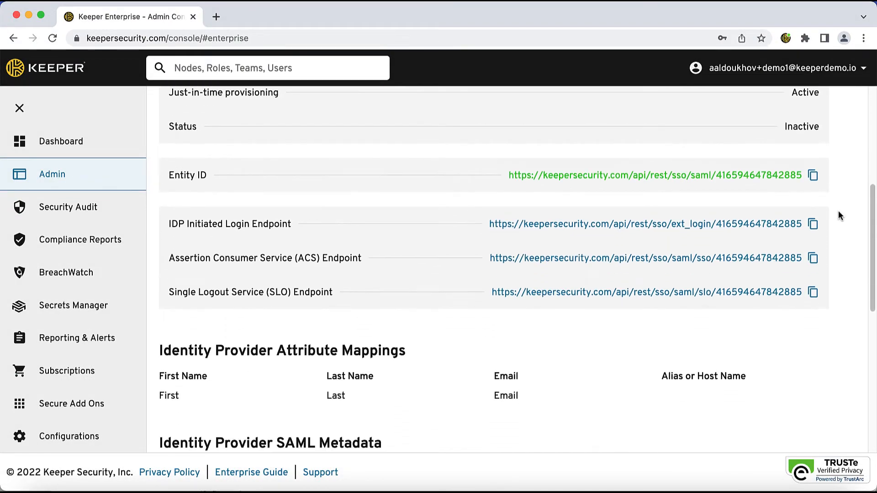
left_click(814, 225)
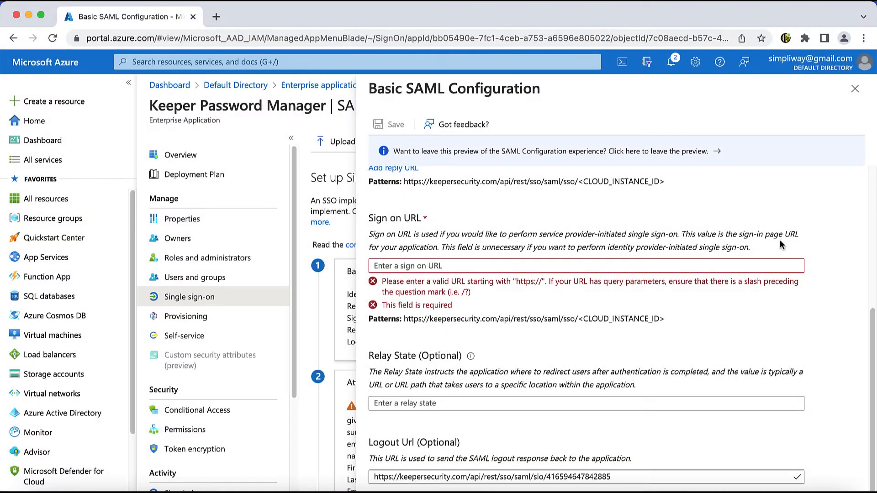
left_click(645, 266)
key("super+v")
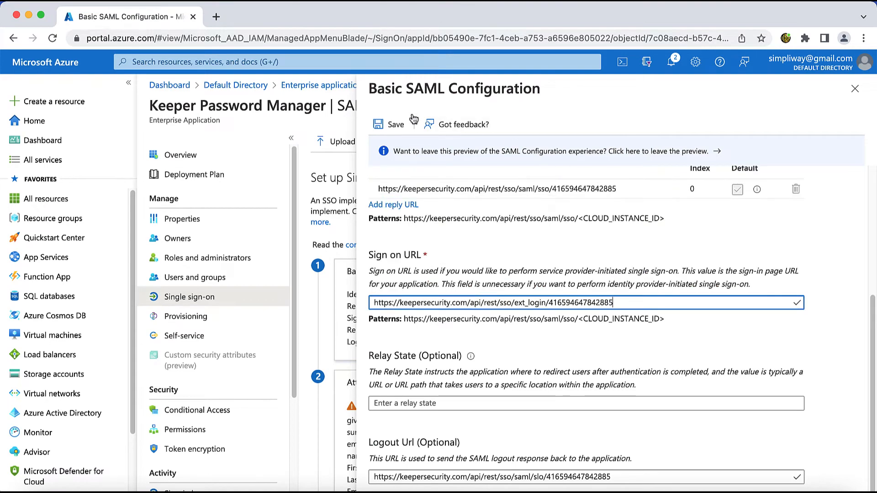
Save the Basic SAML Configuration and download the Federation Metadata XML from Keeper Password Manager's SAML Signing Certificate section
left_click(392, 124)
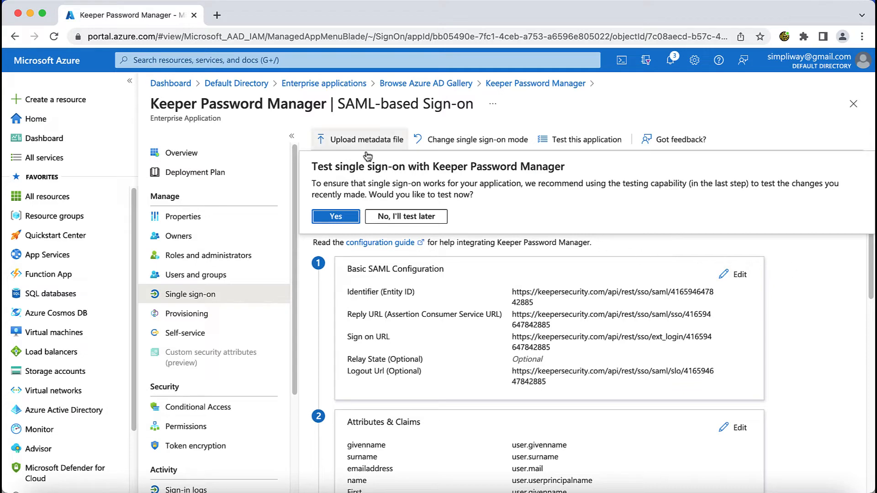
left_click(53, 37)
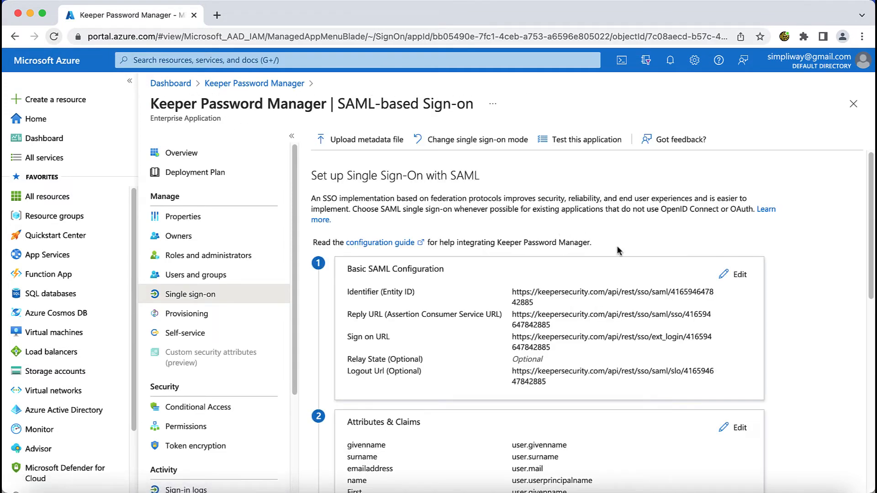
scroll(619, 250, "down", 5)
scroll(612, 246, "down", 5)
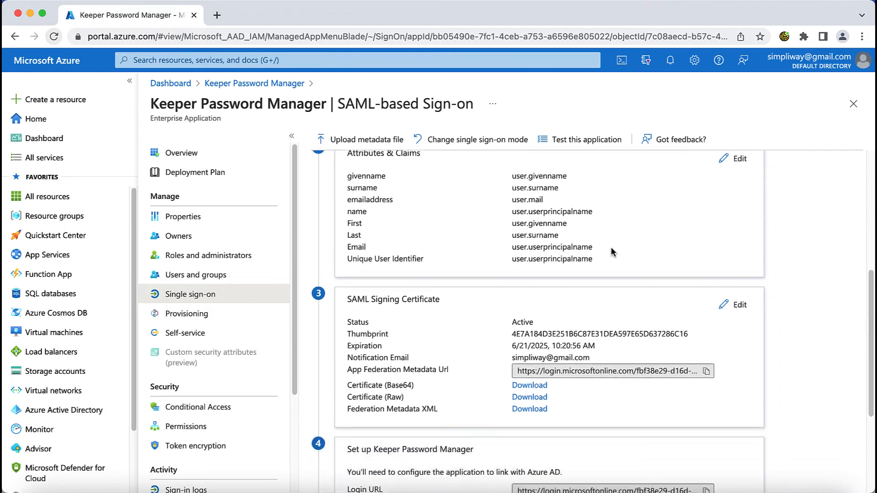
scroll(606, 247, "down", 2)
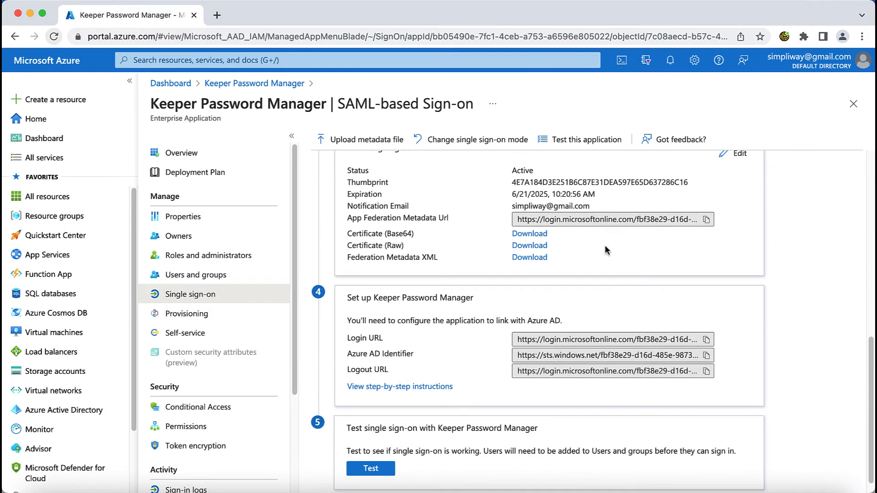
left_click(530, 257)
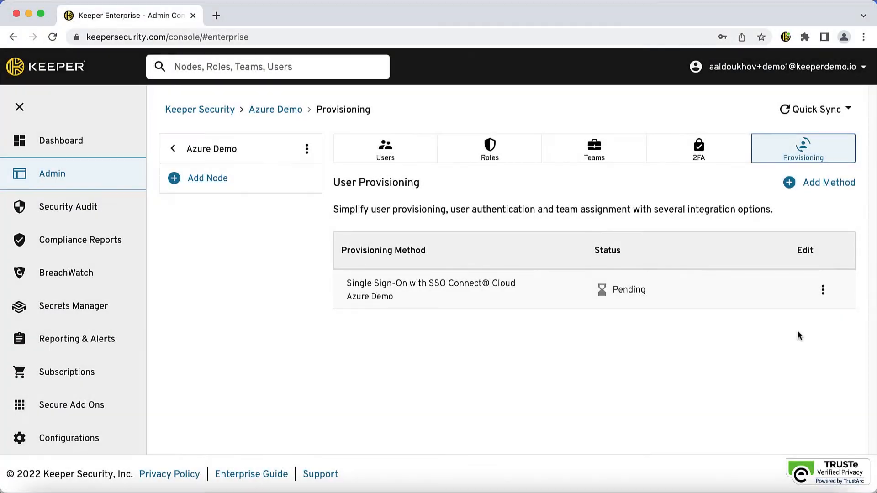
In the Keeper Admin Console, edit the Azure Demo SSO method to use IDP Type AZURE and upload Azure's federation metadata file as SAML Metadata
left_click(823, 291)
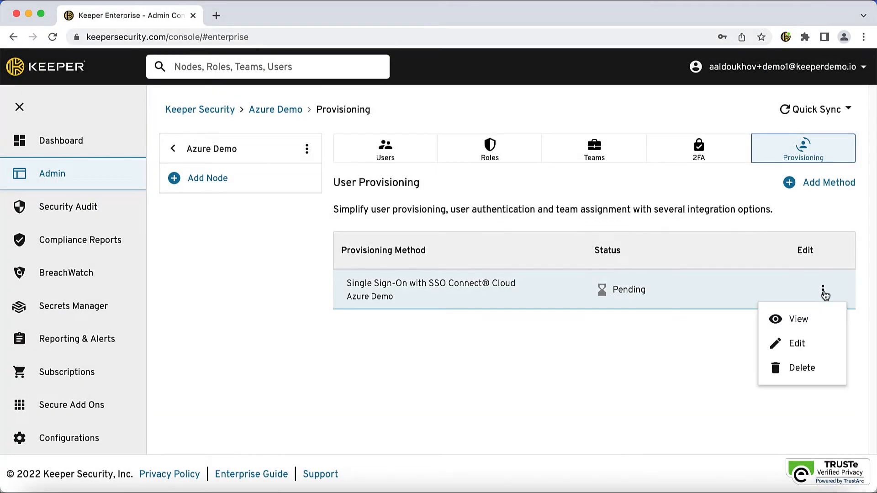
left_click(821, 339)
scroll(822, 342, "down", 3)
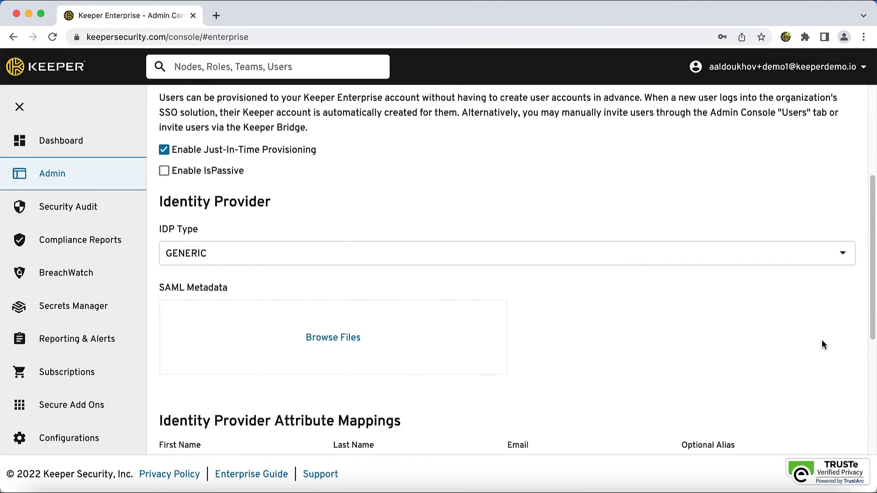
left_click(839, 258)
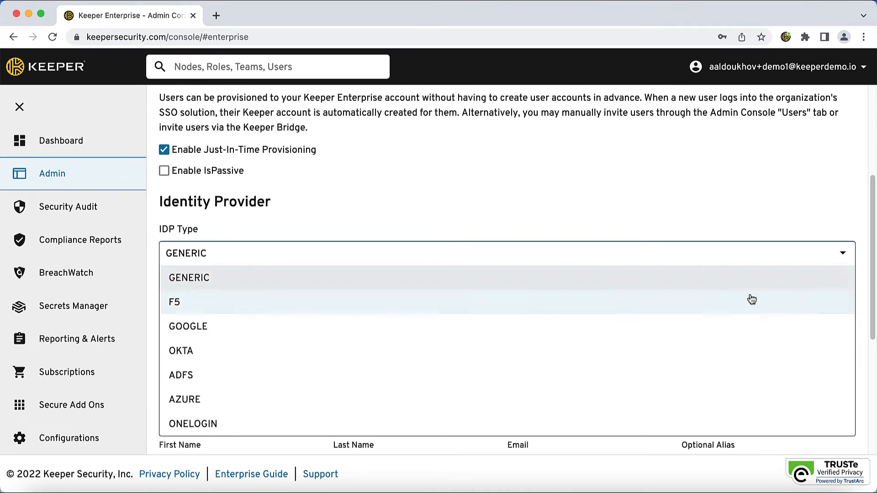
left_click(554, 406)
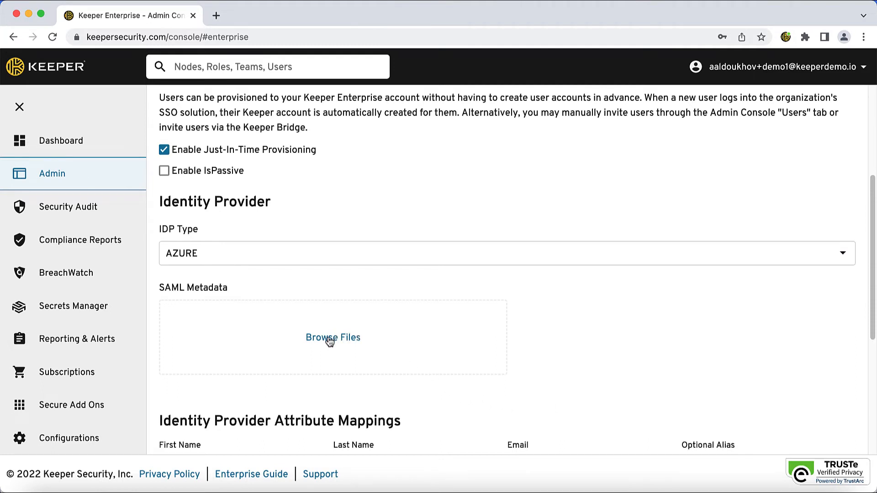
left_click(330, 342)
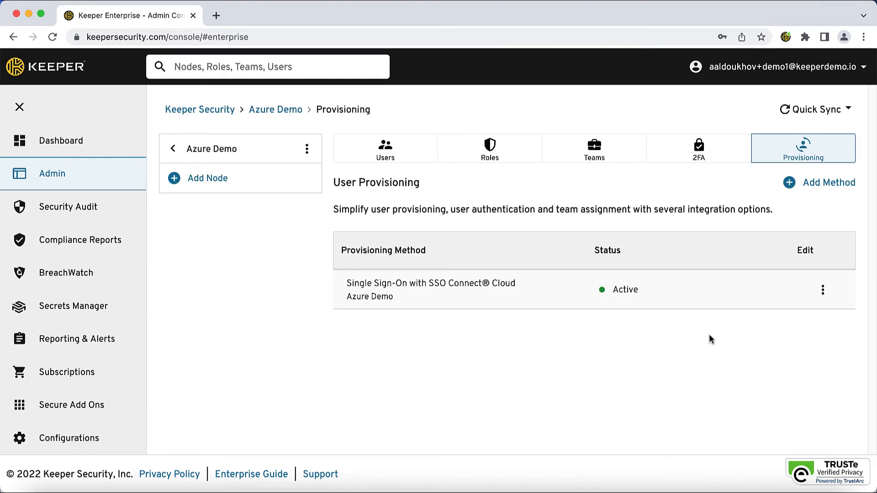
View the Azure Demo SSO Connect Cloud configuration to examine its status, Entity ID and endpoints
left_click(822, 290)
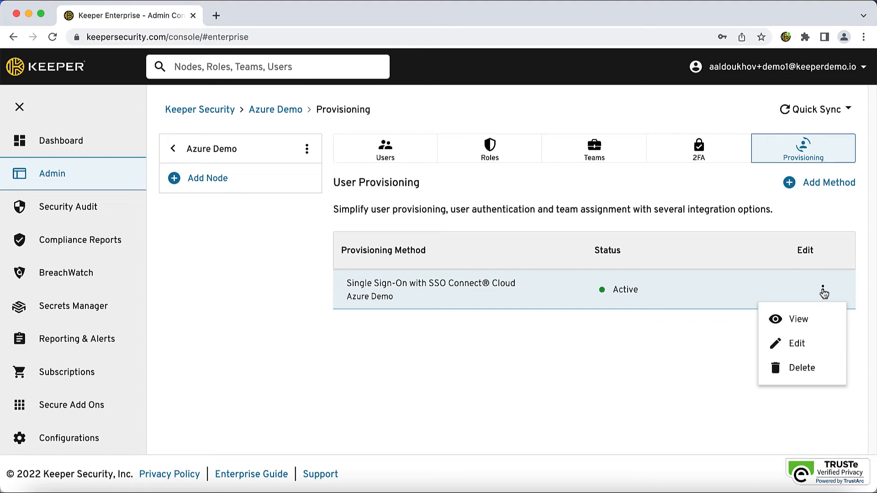
left_click(826, 320)
scroll(827, 319, "down", 4)
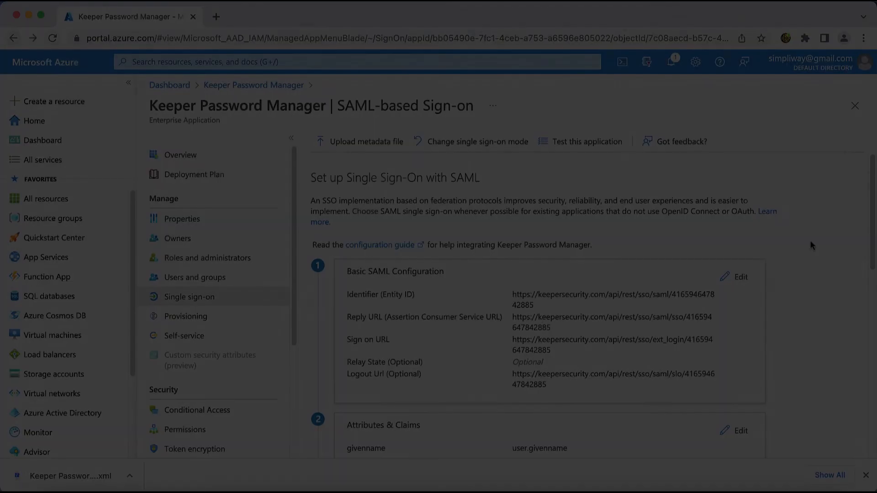
In Azure, delete the additional emailaddress claim mapped to user.mail from Keeper Password Manager's Attributes & Claims
scroll(811, 242, "down", 5)
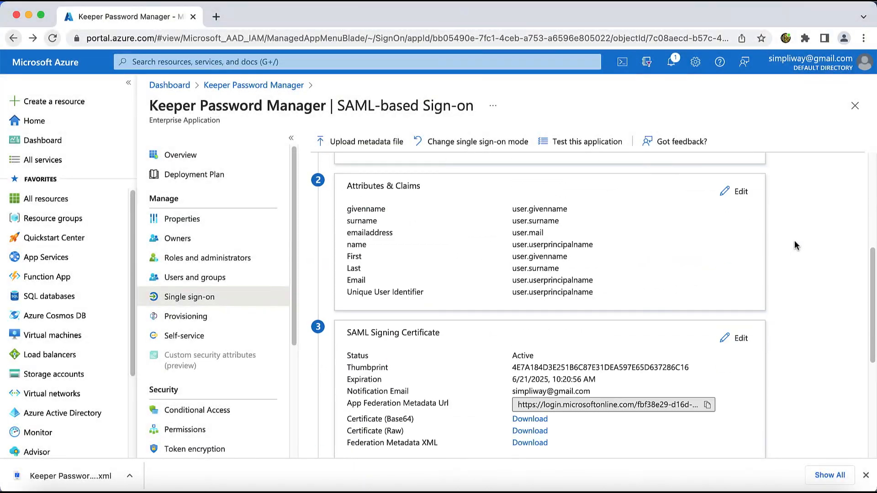
left_click(733, 191)
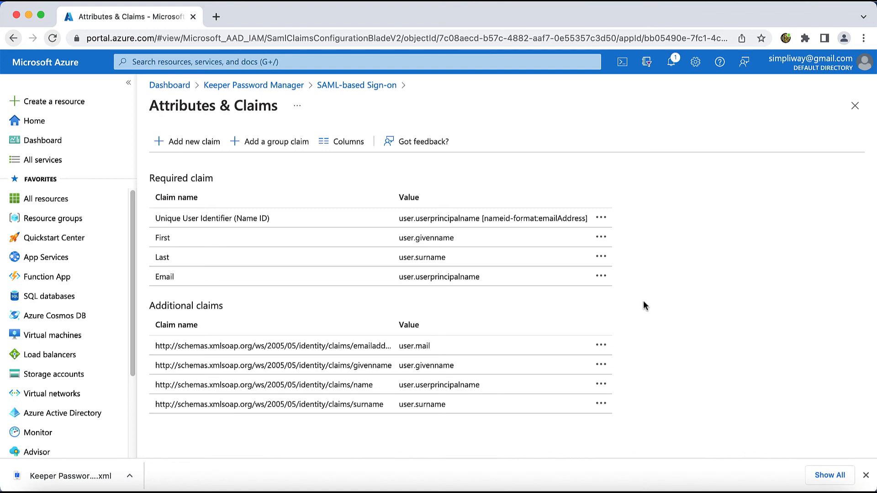
left_click(599, 345)
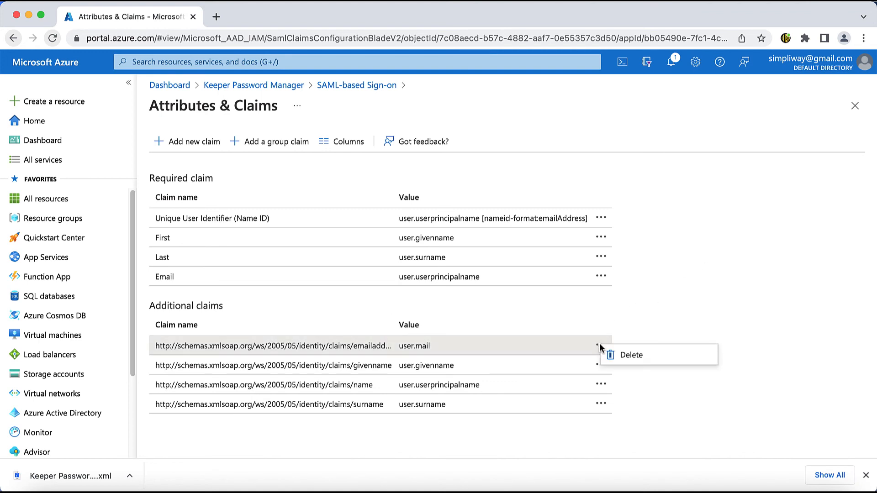
left_click(631, 355)
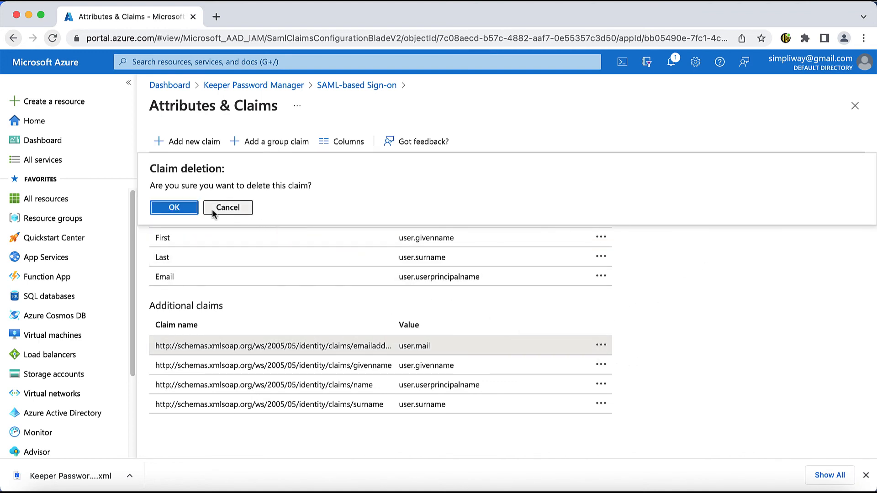
left_click(189, 208)
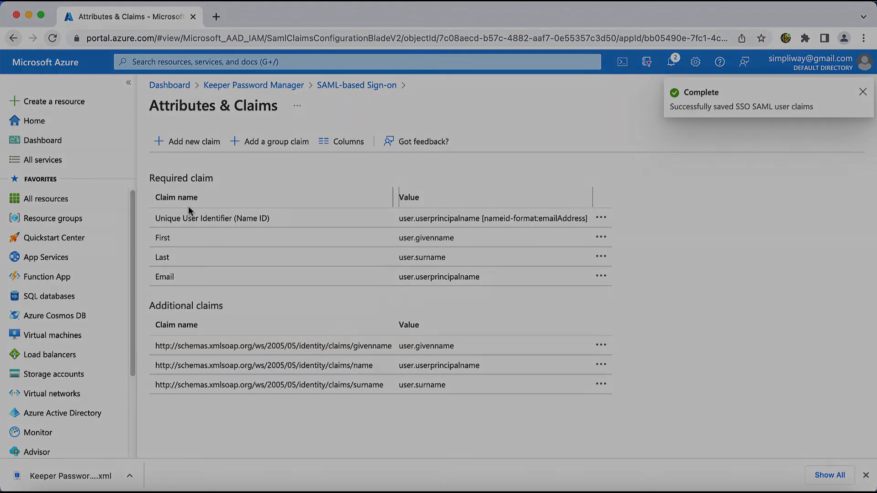